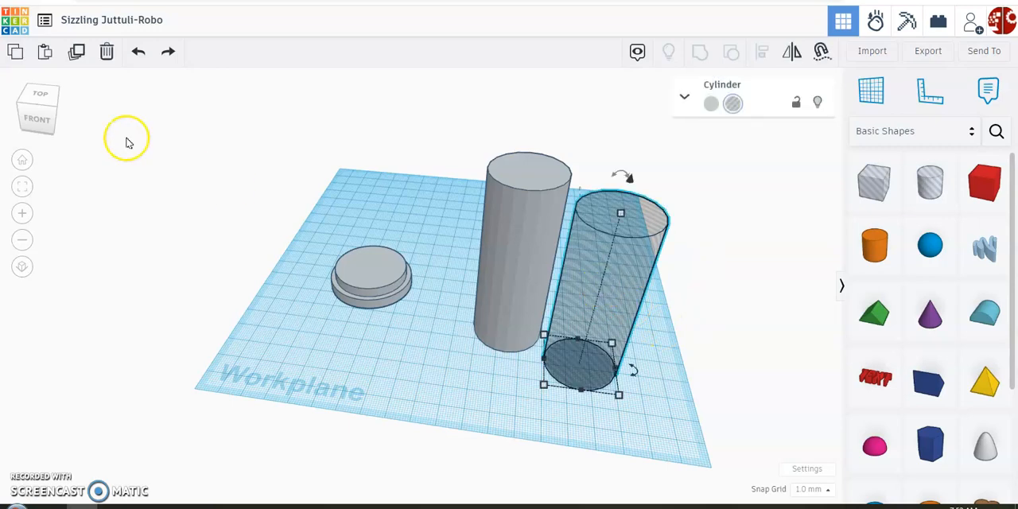
- Paste four copies of the hole cylinder beside the original
left_click(148, 124)
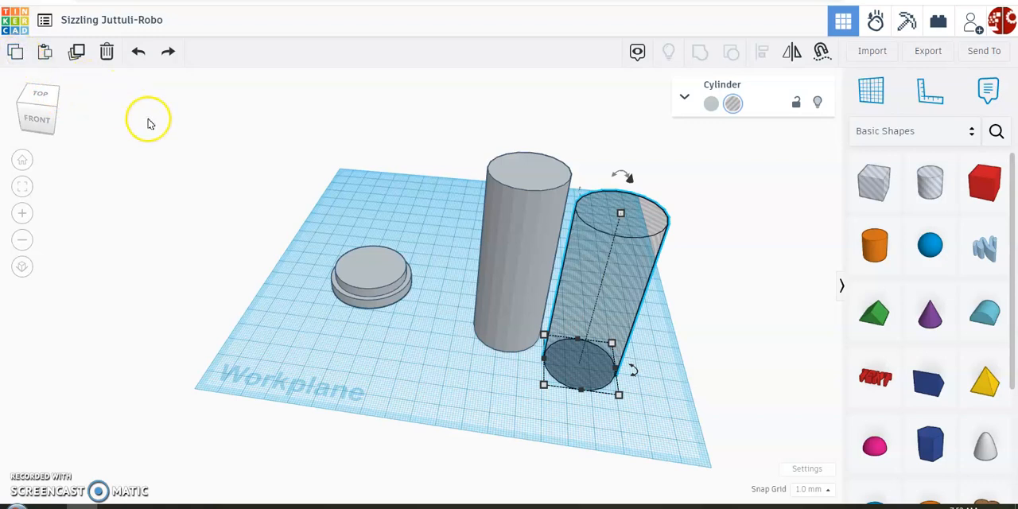
left_click(46, 53)
left_click(47, 52)
left_click(46, 53)
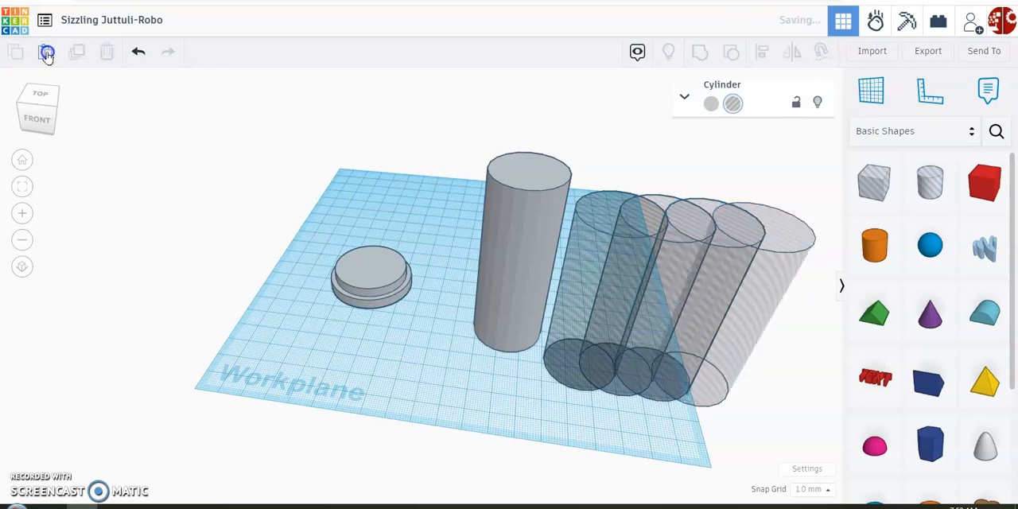
left_click(47, 52)
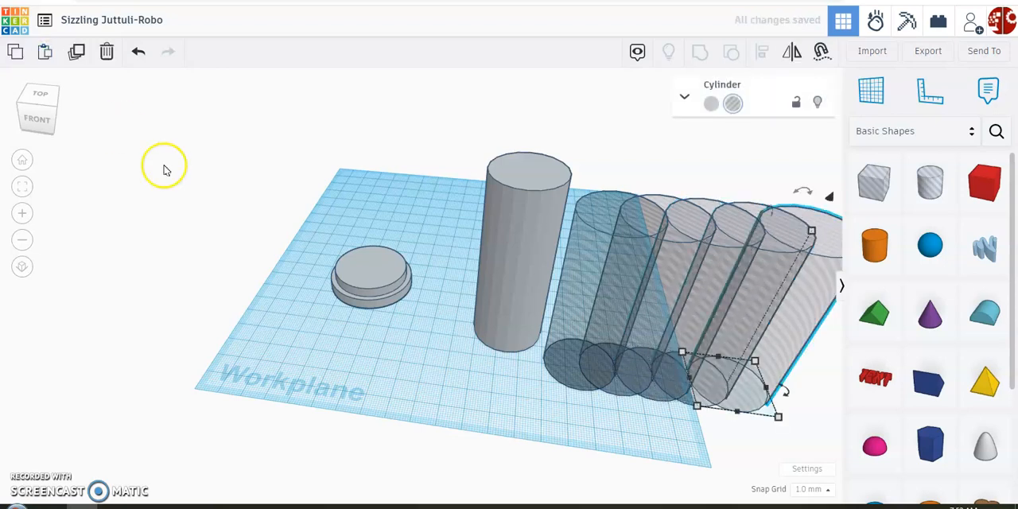
- Move two of the hole cylinders against the front of the tall solid cylinder so they overlap its side
right_click_drag(474, 377, 478, 385)
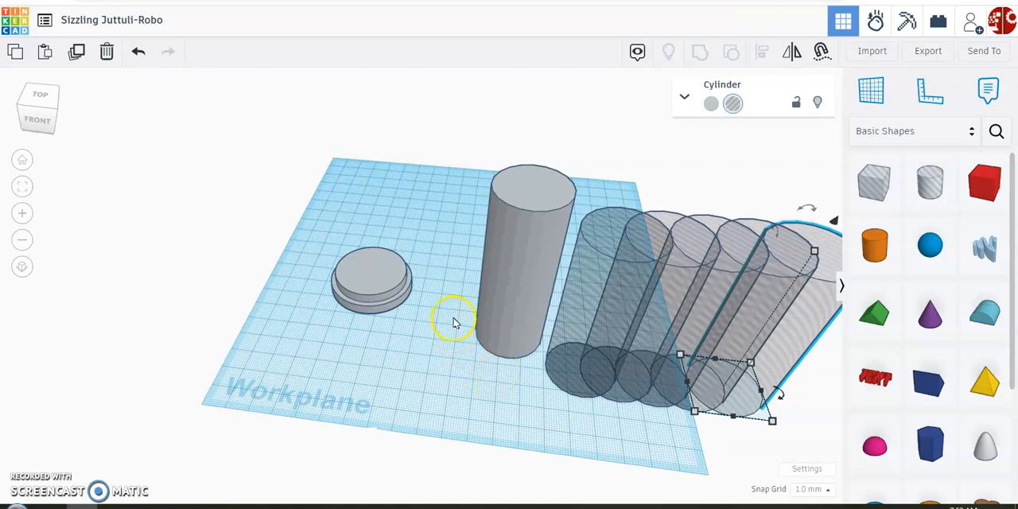
right_click_drag(446, 300, 454, 308)
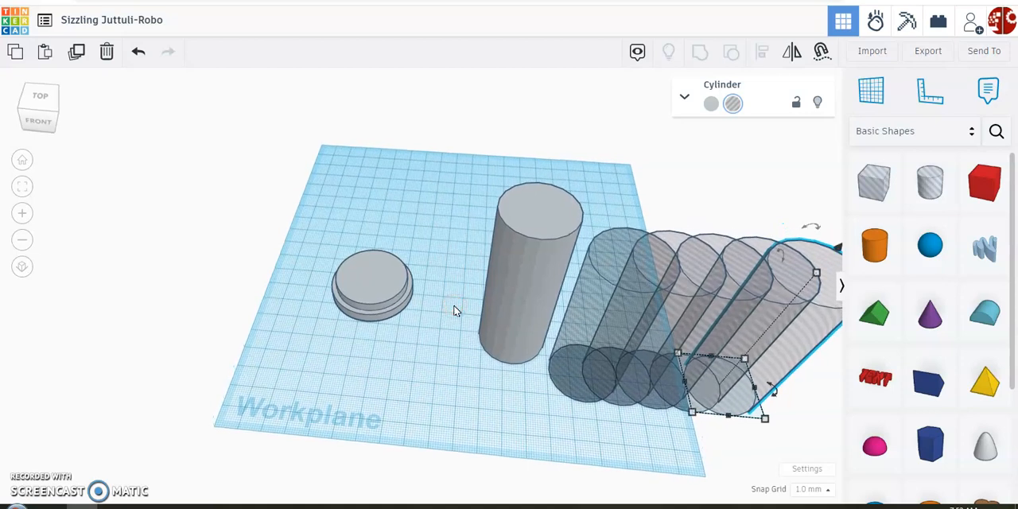
left_click(598, 289)
left_click_drag(597, 288, 495, 320)
right_click_drag(647, 196, 558, 190)
left_click_drag(557, 309, 488, 278)
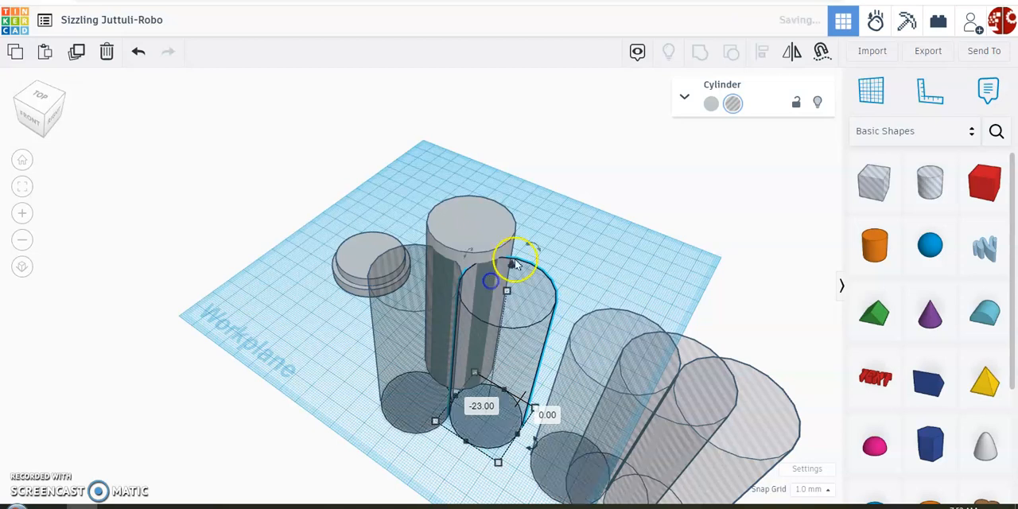
scroll(469, 269, "up", 3)
left_click(455, 272)
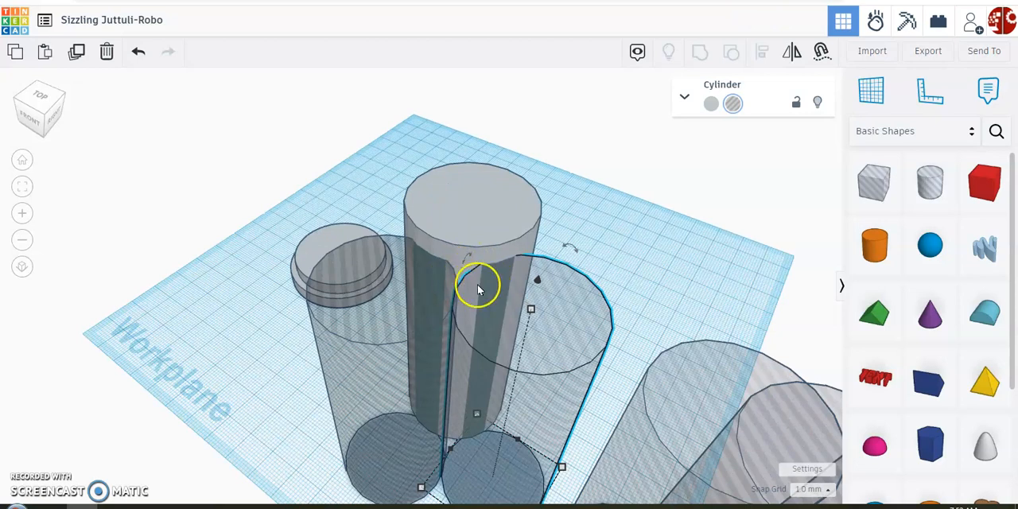
- Arrange the other three hole cylinders around the tall solid cylinder so each overlaps its side
right_click_drag(668, 311, 634, 303)
right_click_drag(777, 359, 700, 359)
right_click_drag(599, 382, 593, 309)
left_click_drag(448, 321, 523, 220)
right_click_drag(654, 257, 647, 284)
left_click_drag(158, 326, 529, 263)
right_click_drag(681, 211, 612, 230)
left_click_drag(334, 365, 308, 275)
left_click(38, 450)
left_click_drag(38, 451, 430, 193)
right_click_drag(467, 210, 208, 273)
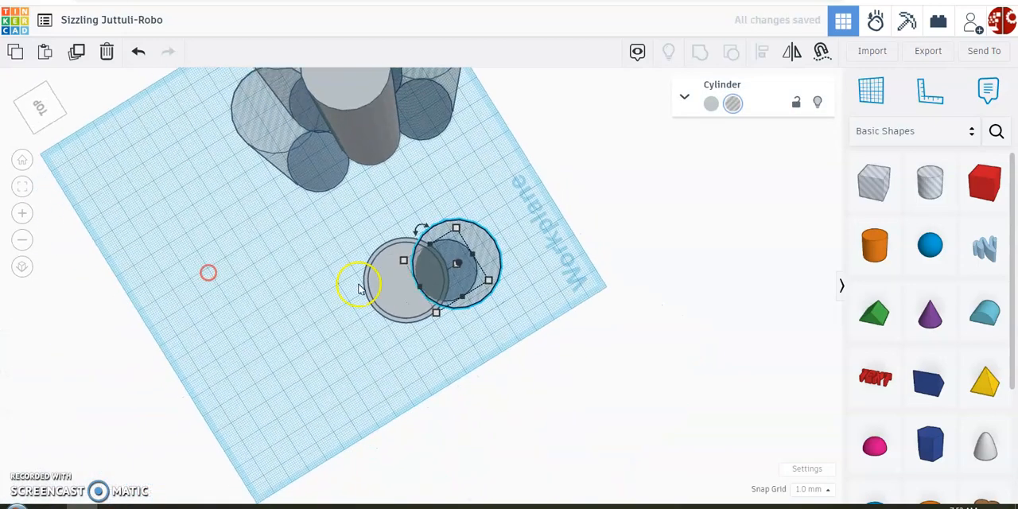
left_click_drag(466, 261, 445, 120)
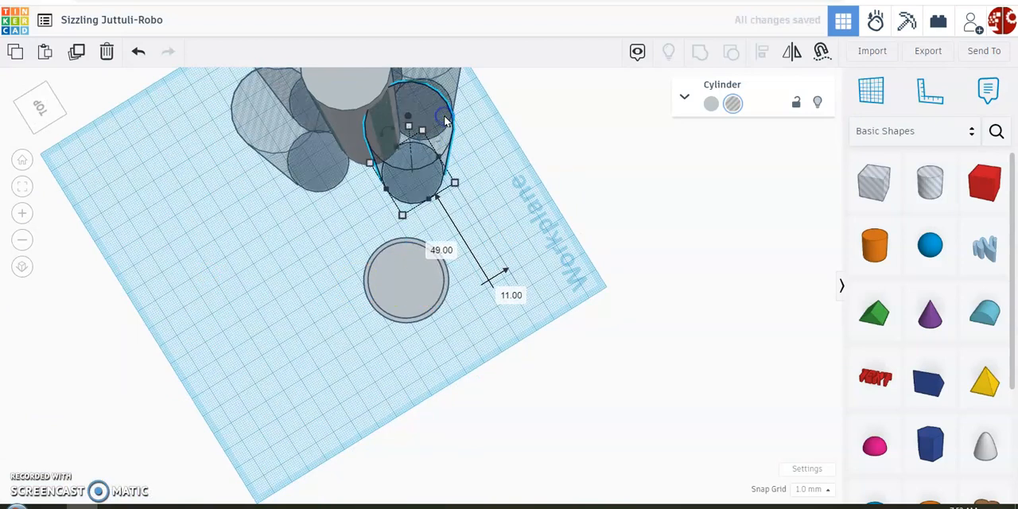
- Paste a sixth hole cylinder and fit it into the remaining gap around the tall solid cylinder
left_click(521, 159)
key("ctrl+v")
left_click_drag(459, 119, 365, 151)
middle_click_drag(506, 161, 545, 251)
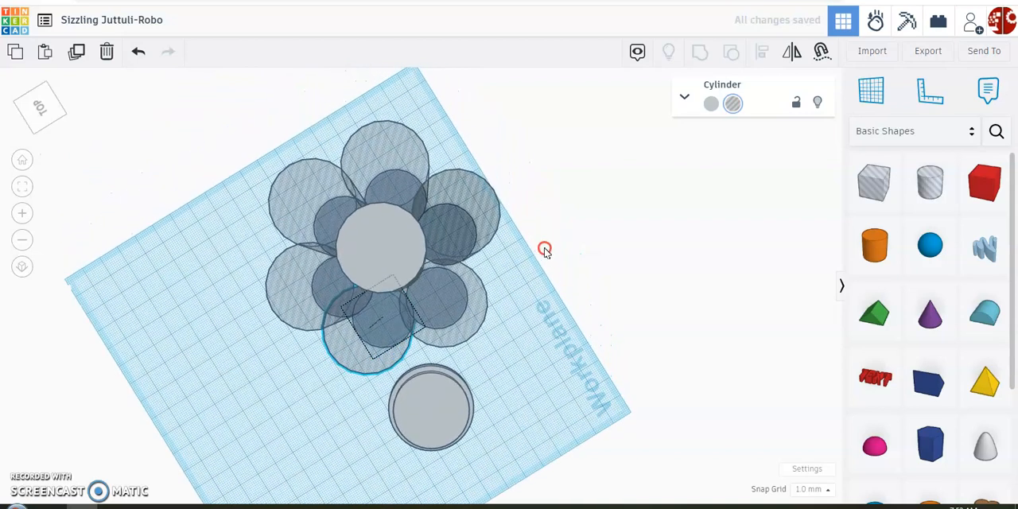
right_click_drag(596, 323, 412, 213)
left_click(433, 197)
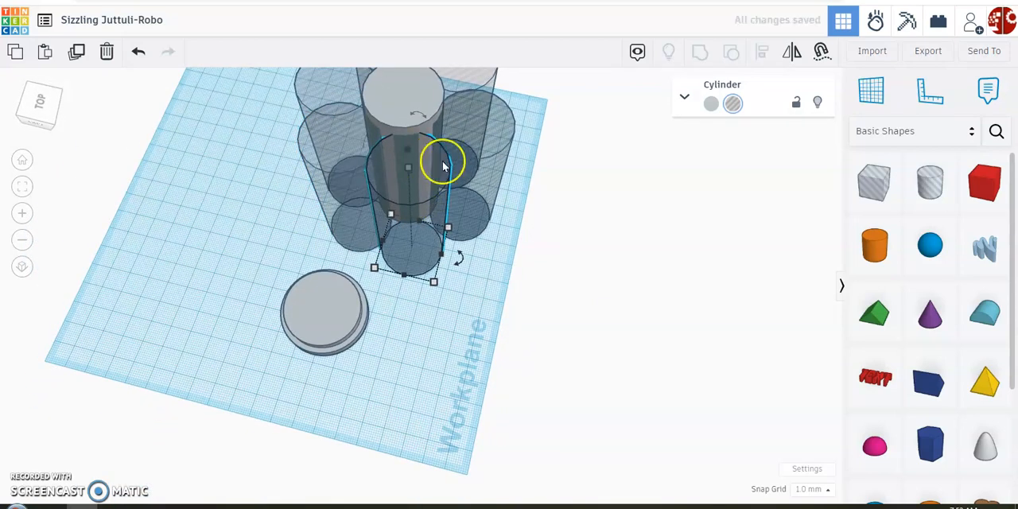
right_click_drag(573, 182, 444, 203)
- Group the tall solid cylinder with its six surrounding hole cylinders to cut flutes into its side
left_click(22, 158)
left_click_drag(329, 302, 275, 263)
left_click(329, 103)
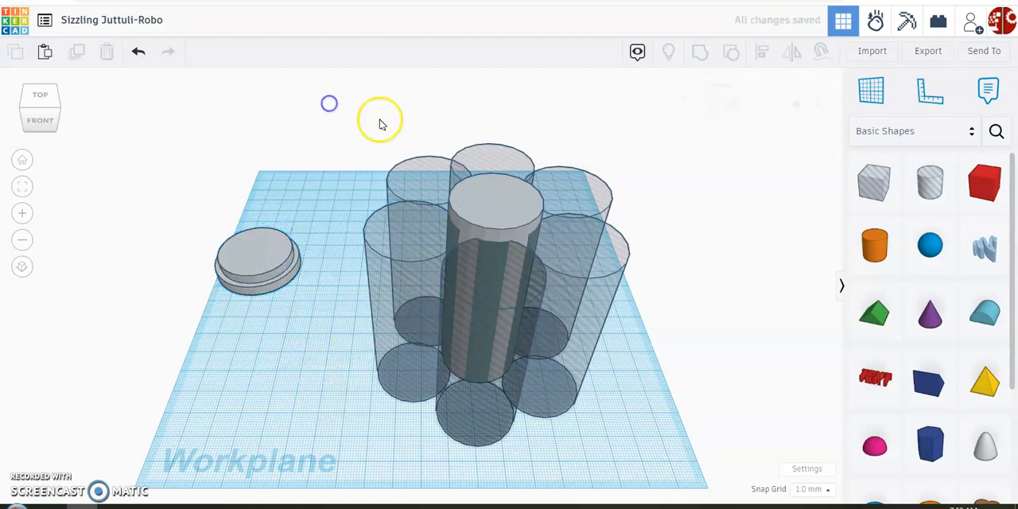
left_click_drag(425, 169, 640, 456)
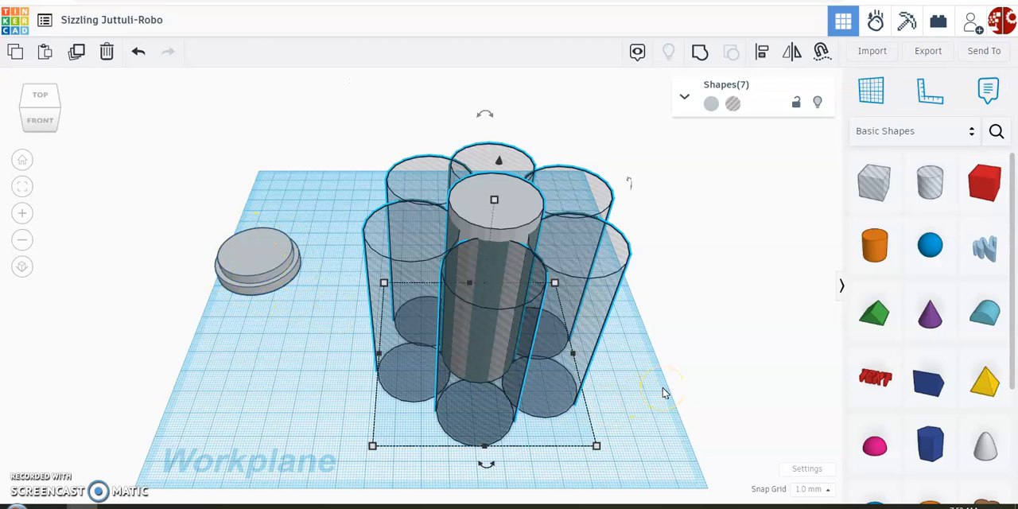
left_click(697, 52)
right_click_drag(677, 311, 657, 291)
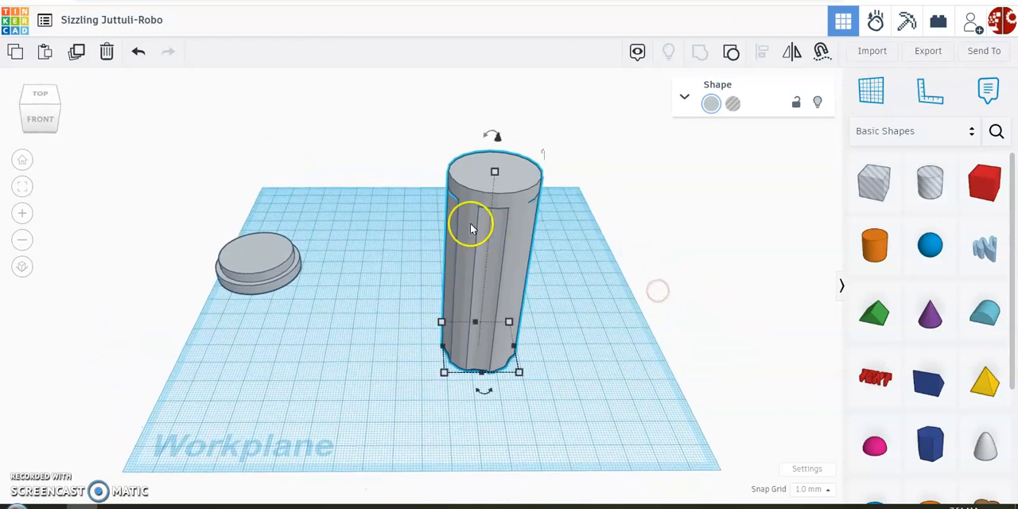
left_click(732, 54)
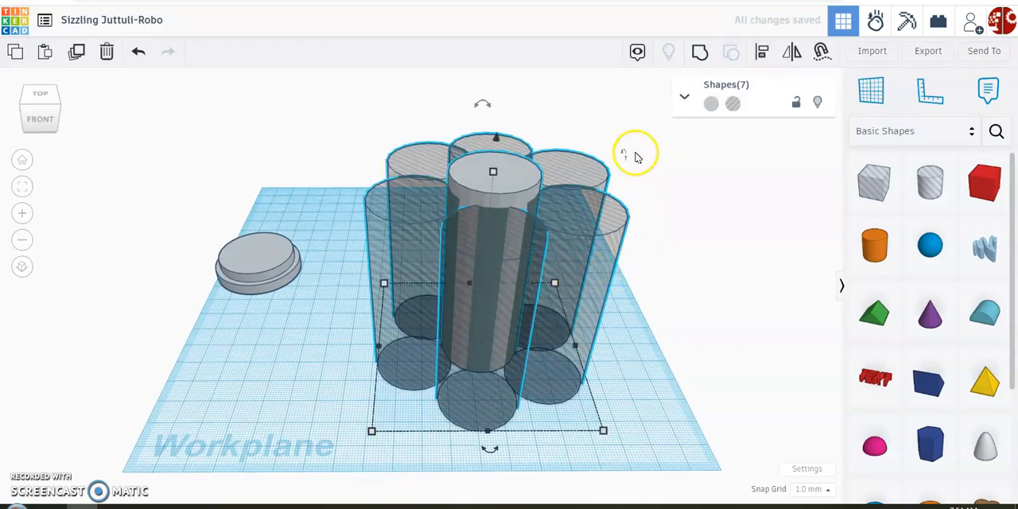
left_click(700, 51)
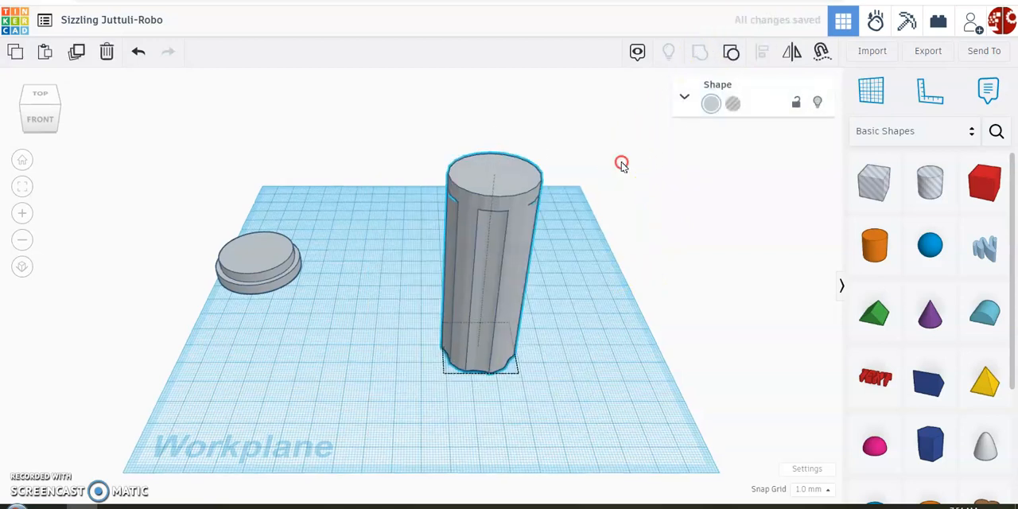
right_click_drag(621, 159, 621, 172)
- Move the stepped round base underneath the fluted column
left_click(262, 262)
left_click_drag(257, 257, 496, 355)
right_click_drag(495, 355, 571, 337)
- Try raising the fluted column 7 mm above the workplane
left_click(470, 157)
right_click_drag(540, 261, 543, 257)
right_click_drag(481, 148, 479, 122)
left_click_drag(482, 114, 483, 102)
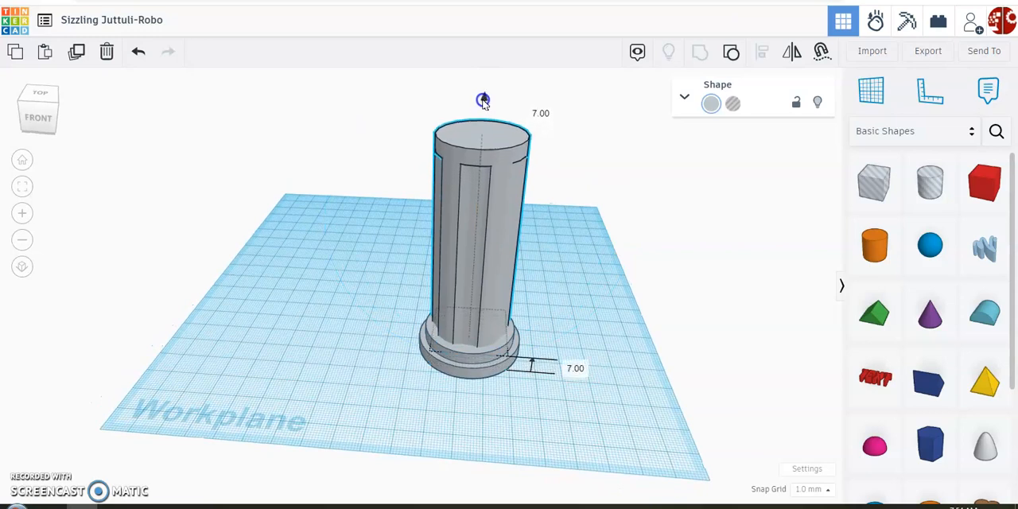
left_click(139, 51)
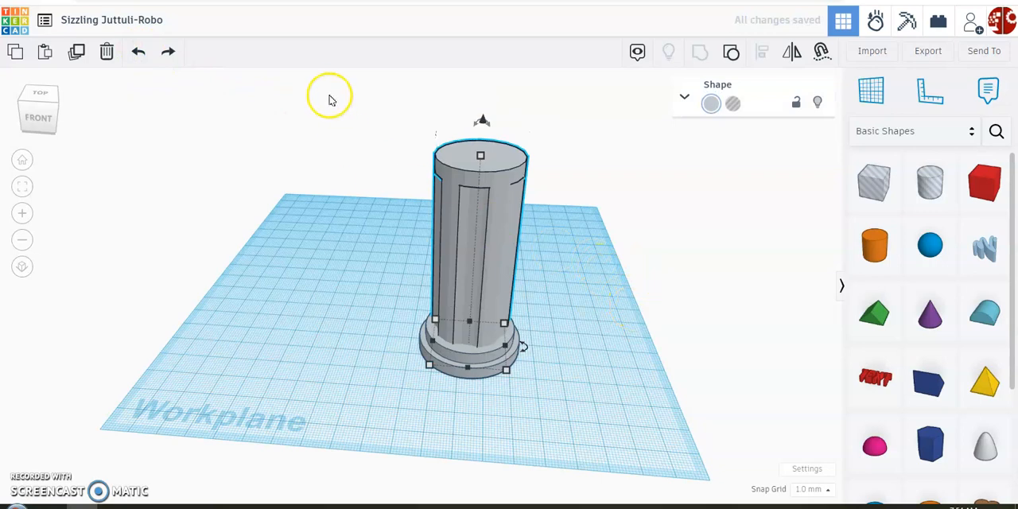
- Select the fluted column and the stepped base and align their centres front to back
left_click_drag(332, 96, 577, 412)
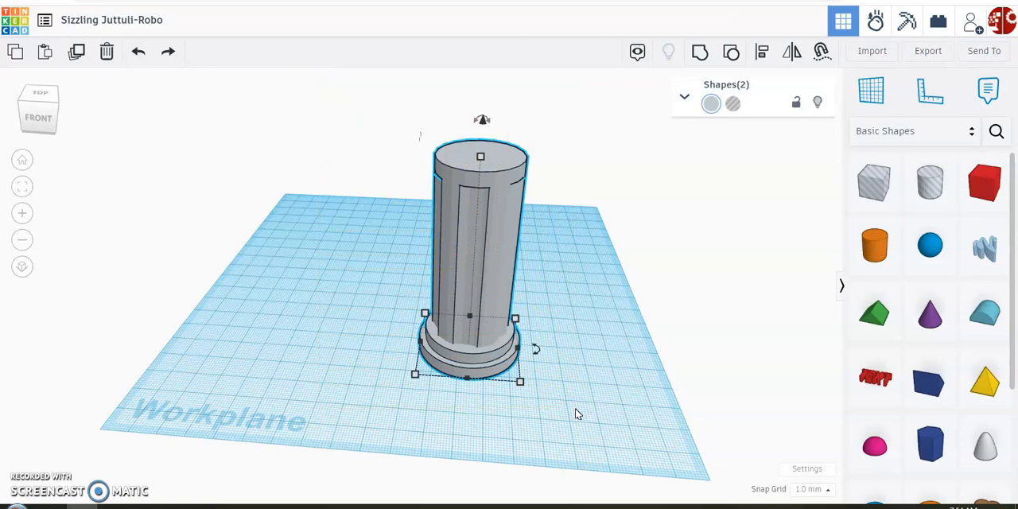
left_click(761, 51)
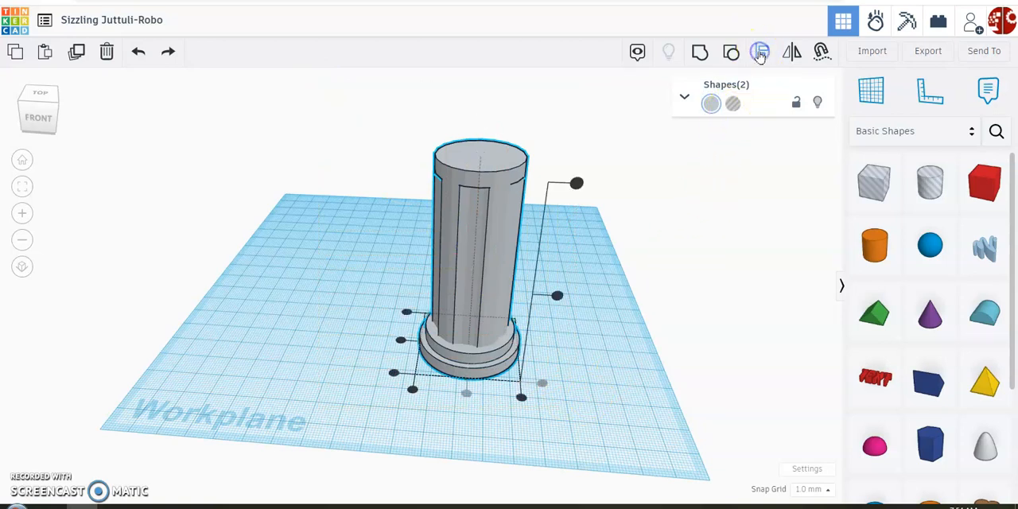
right_click_drag(676, 380, 678, 382)
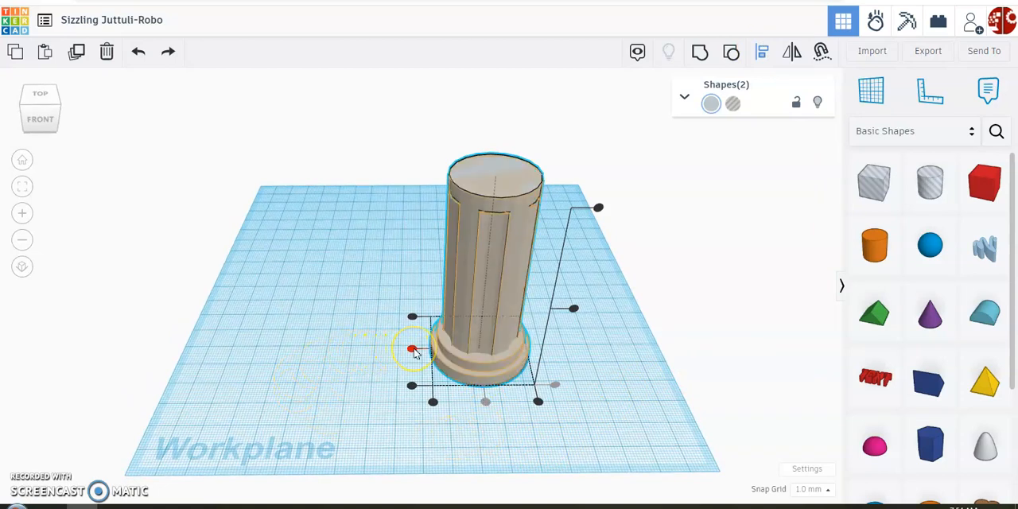
left_click(413, 350)
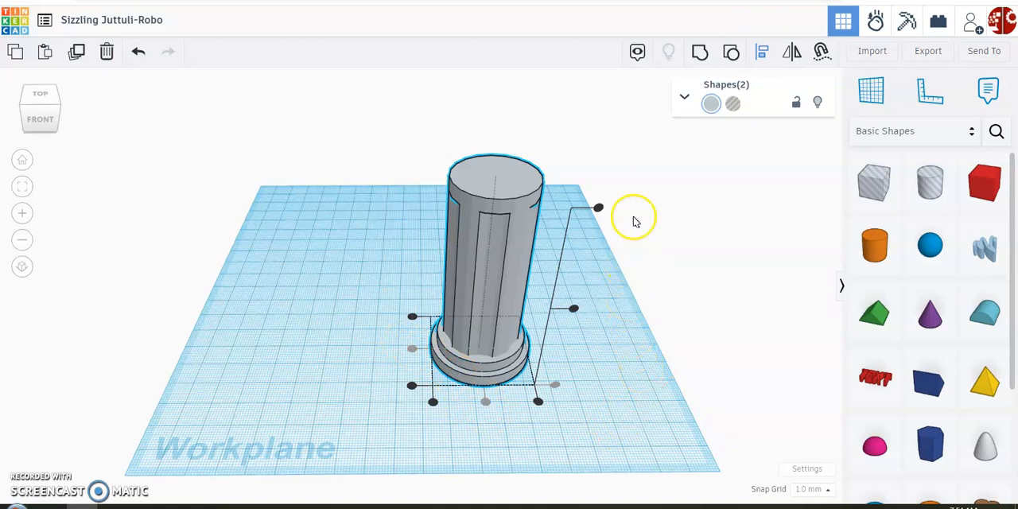
- Group the column with its base and move the finished piece about 50 mm to the left on the workplane
left_click(697, 58)
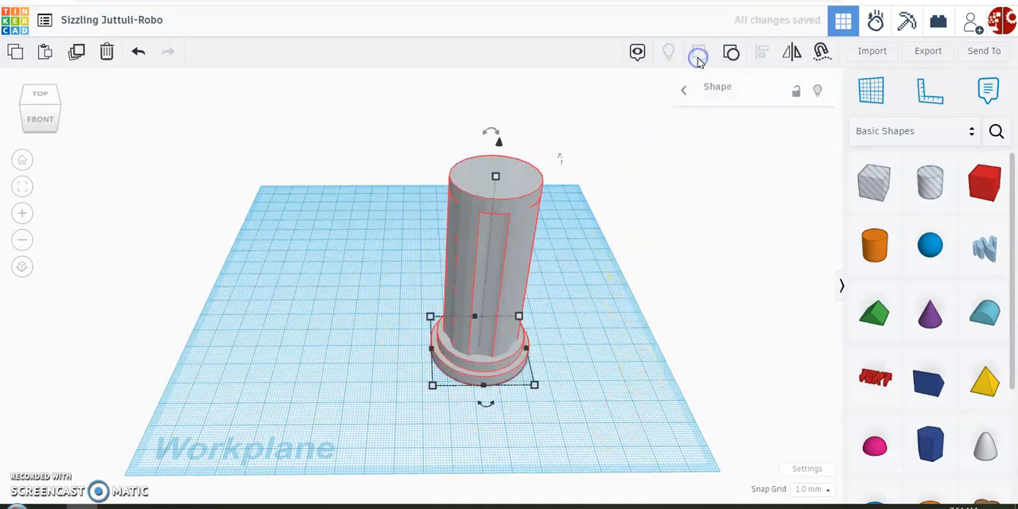
left_click_drag(538, 266, 362, 241)
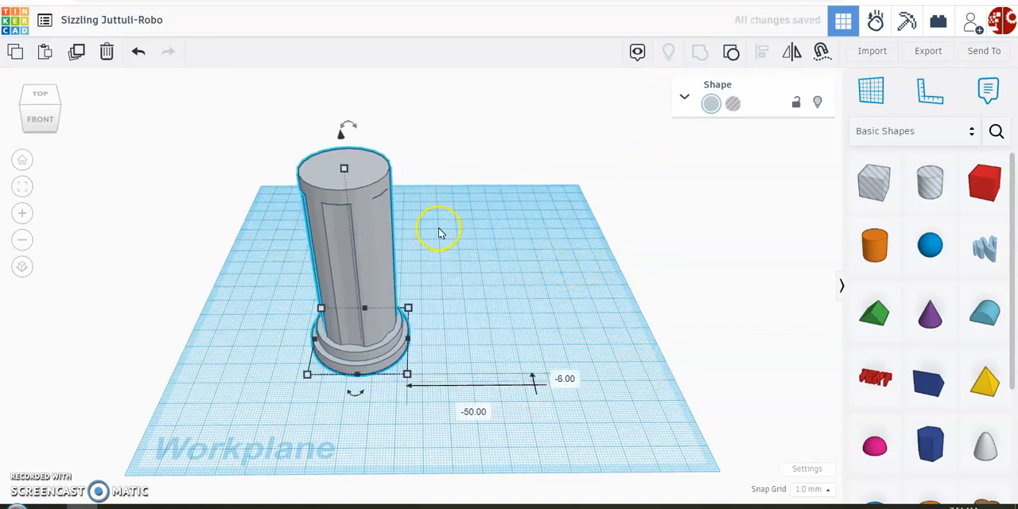